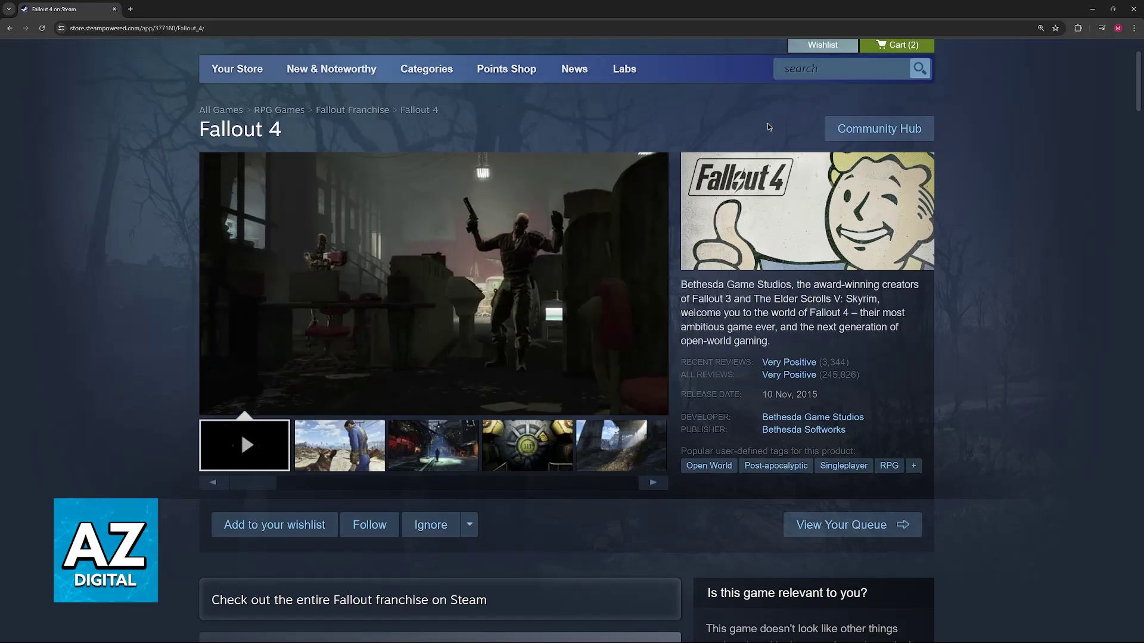
scroll(768, 124, down, 3)
scroll(768, 124, down, 3)
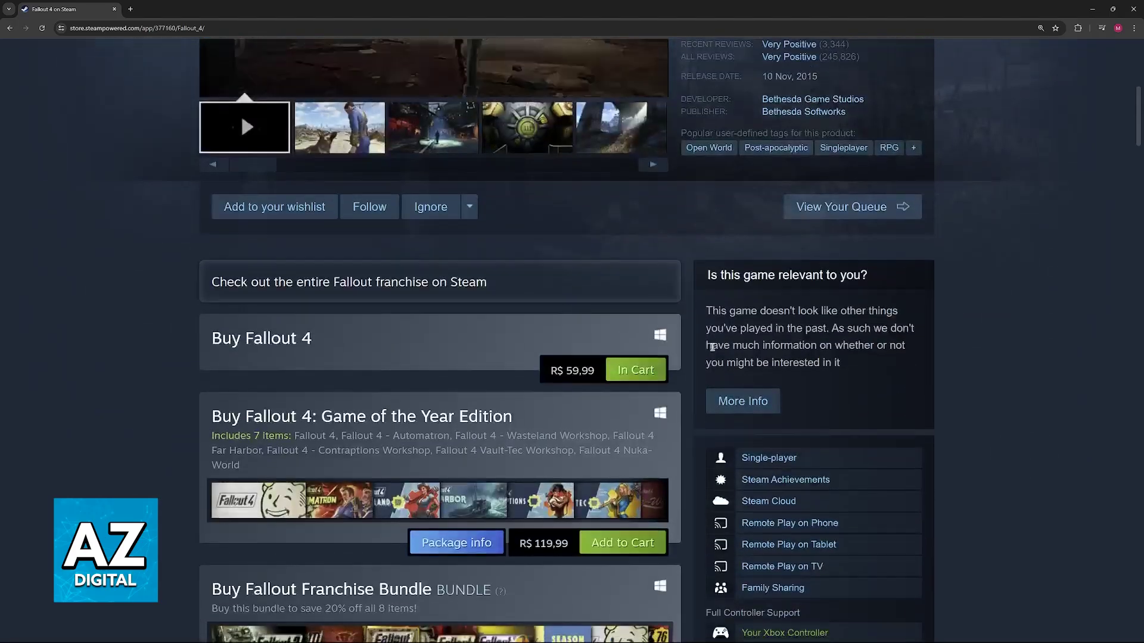
scroll(738, 339, down, 2)
scroll(737, 339, down, 3)
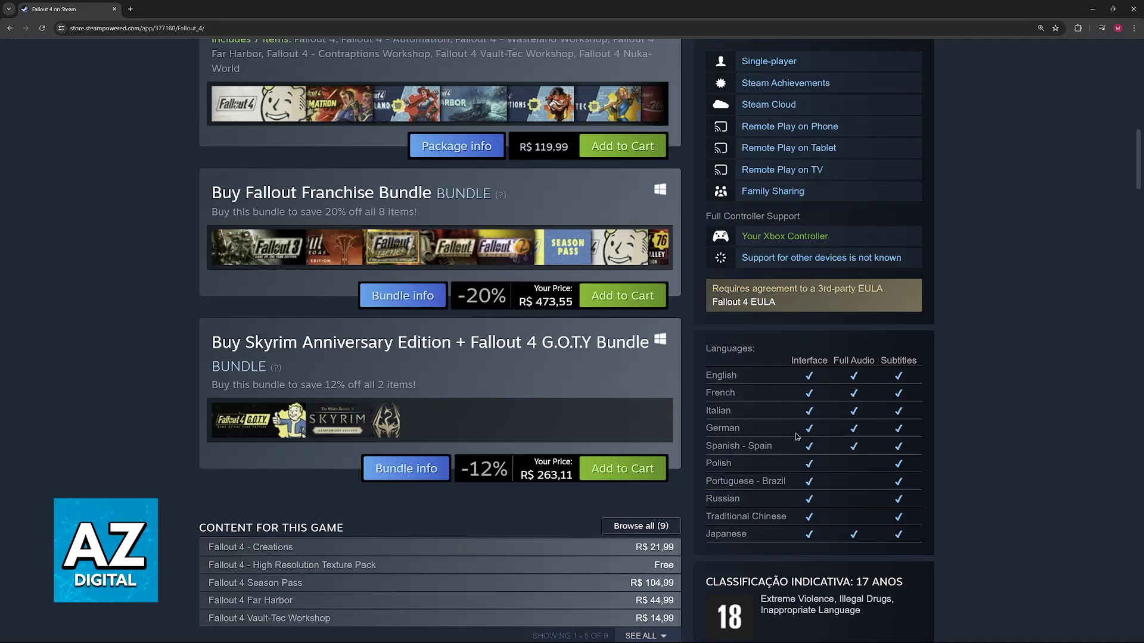
scroll(807, 461, up, 10)
scroll(808, 461, up, 10)
scroll(808, 461, up, 5)
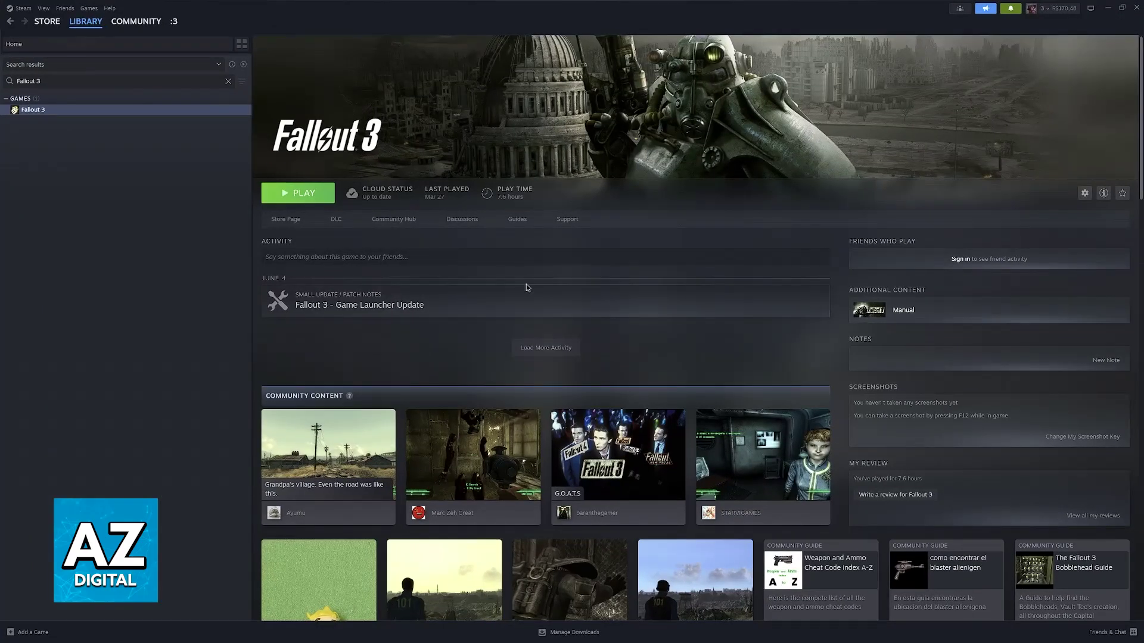
- Bring up Fallout 3's context menu in the library sidebar with its Manage submenu
right_click(28, 111)
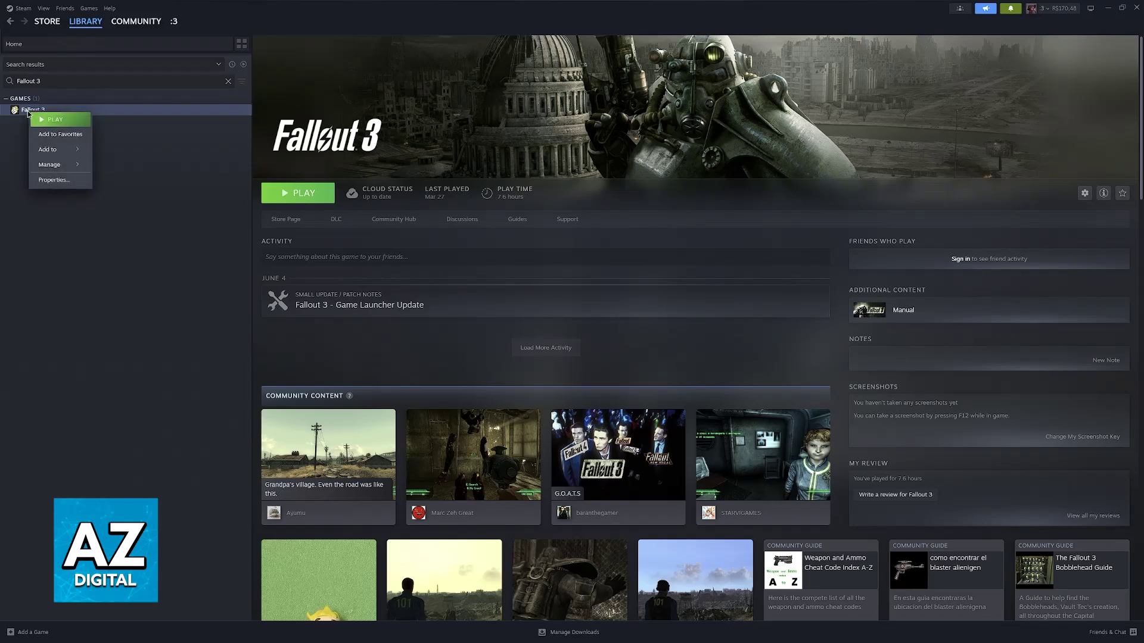
- Set Fallout 3's game language to Español - España in Properties and close the window
click(41, 182)
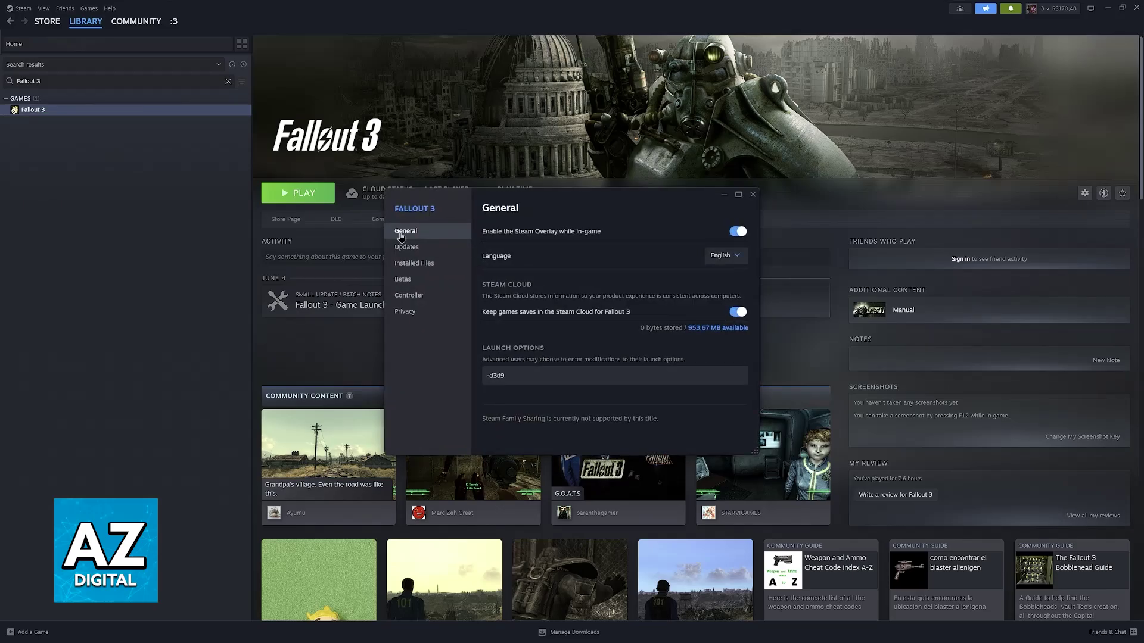
click(722, 255)
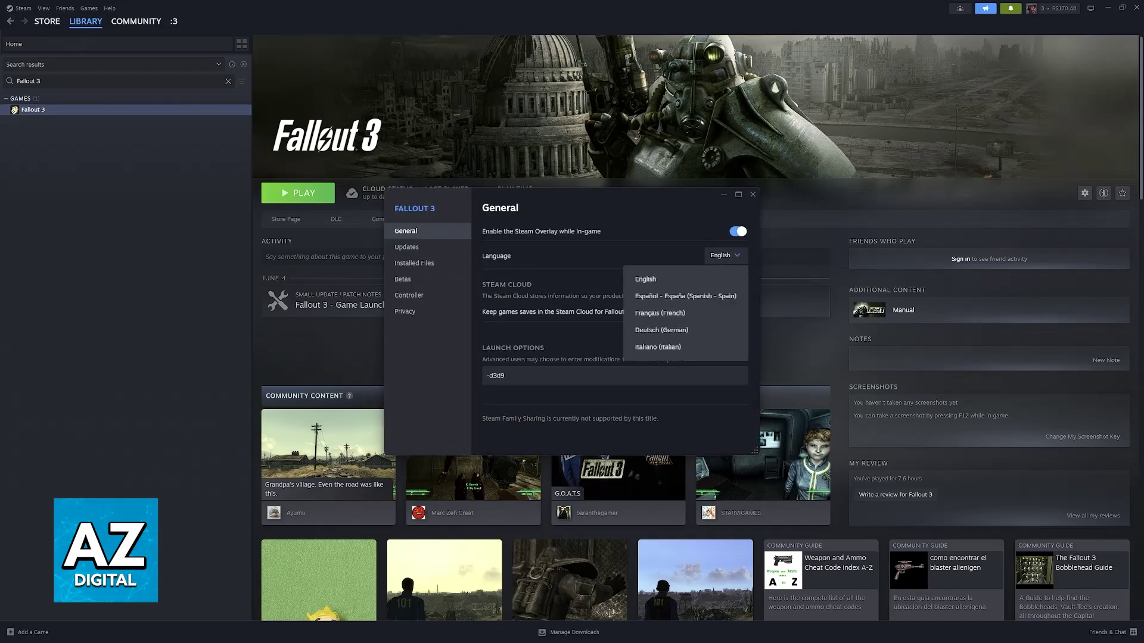
key(Escape)
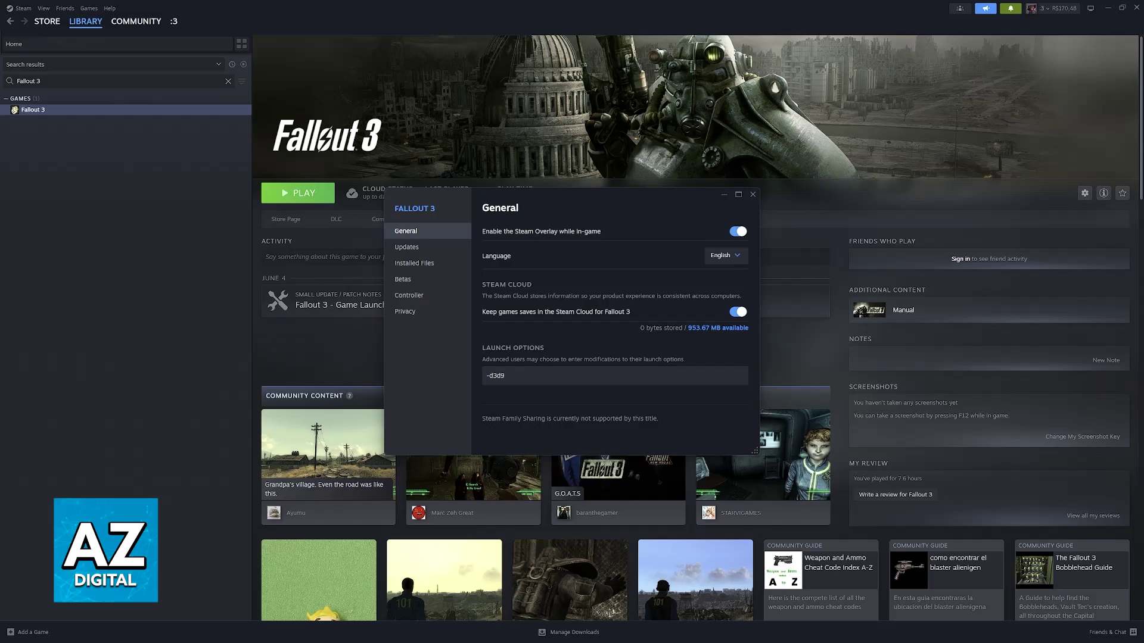
click(722, 256)
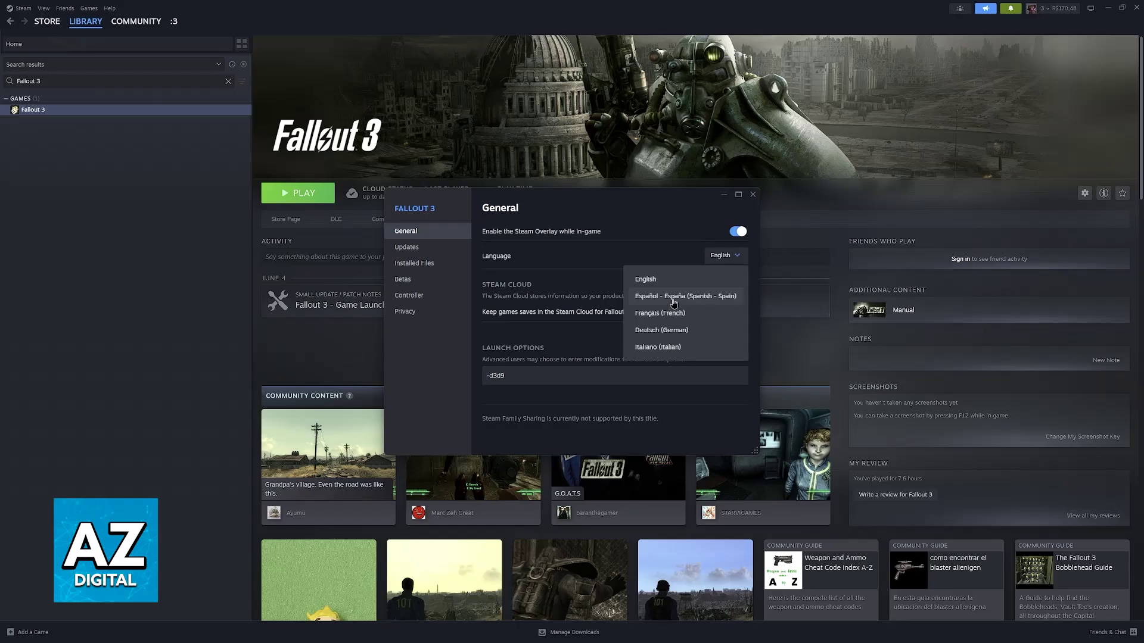
click(672, 297)
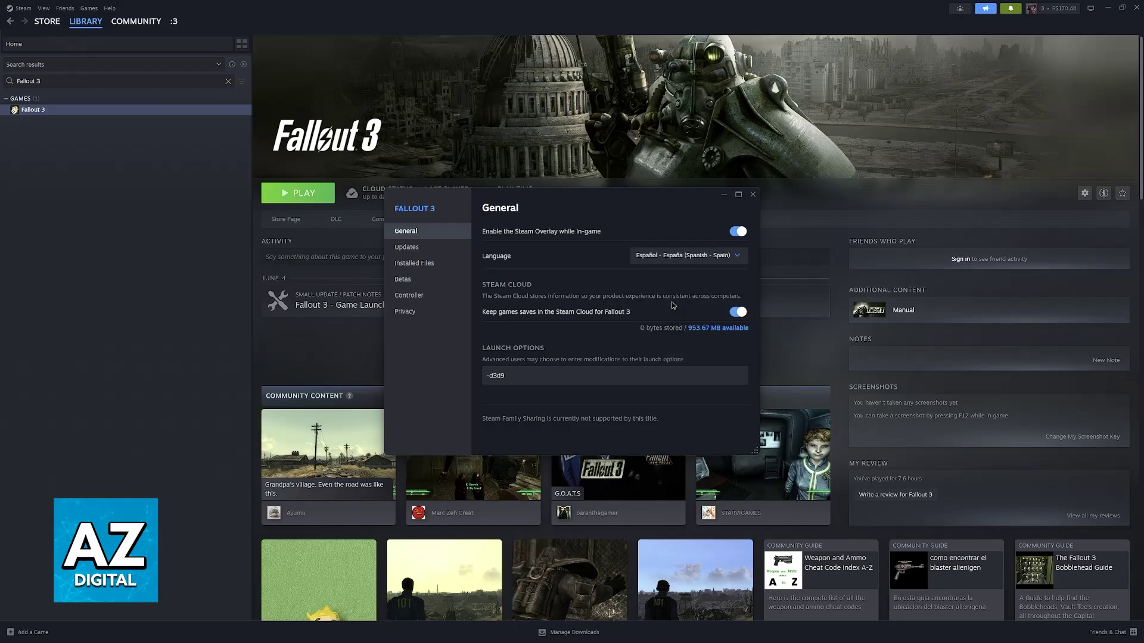
click(752, 195)
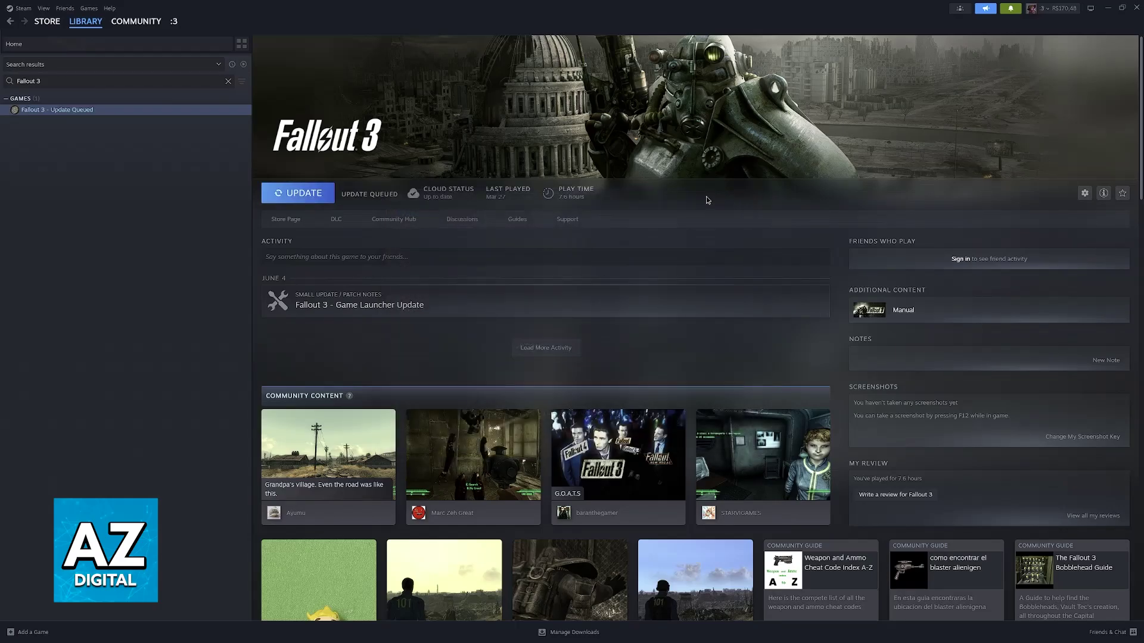
- Start the queued Spanish language update for Fallout 3 from its library page
click(304, 198)
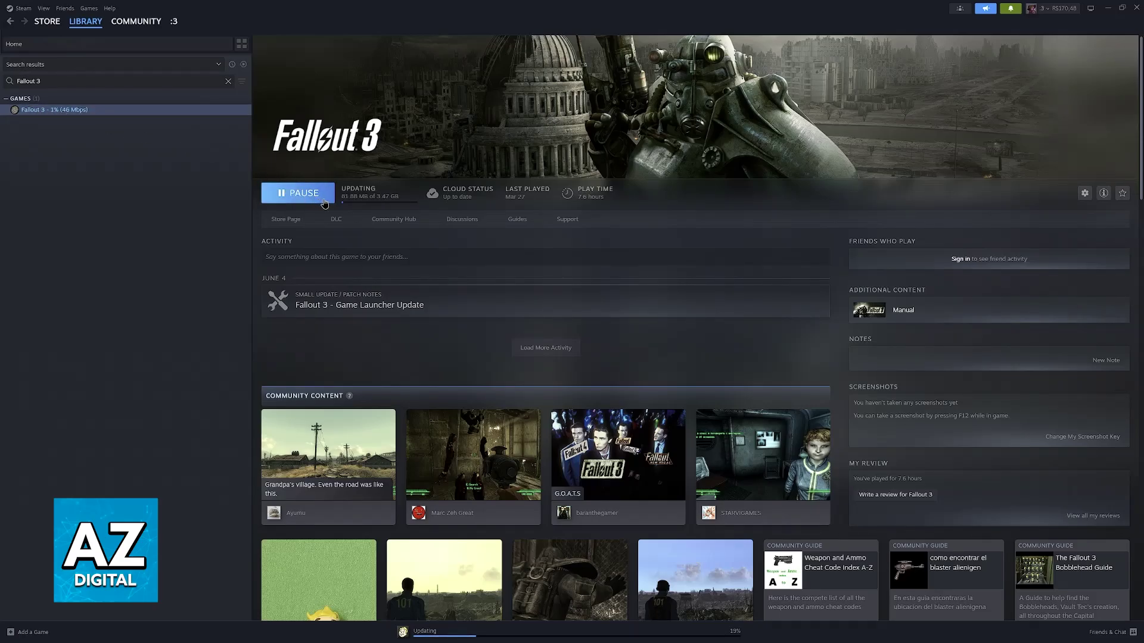
- Reopen Fallout 3's properties and switch its language back to English
right_click(54, 109)
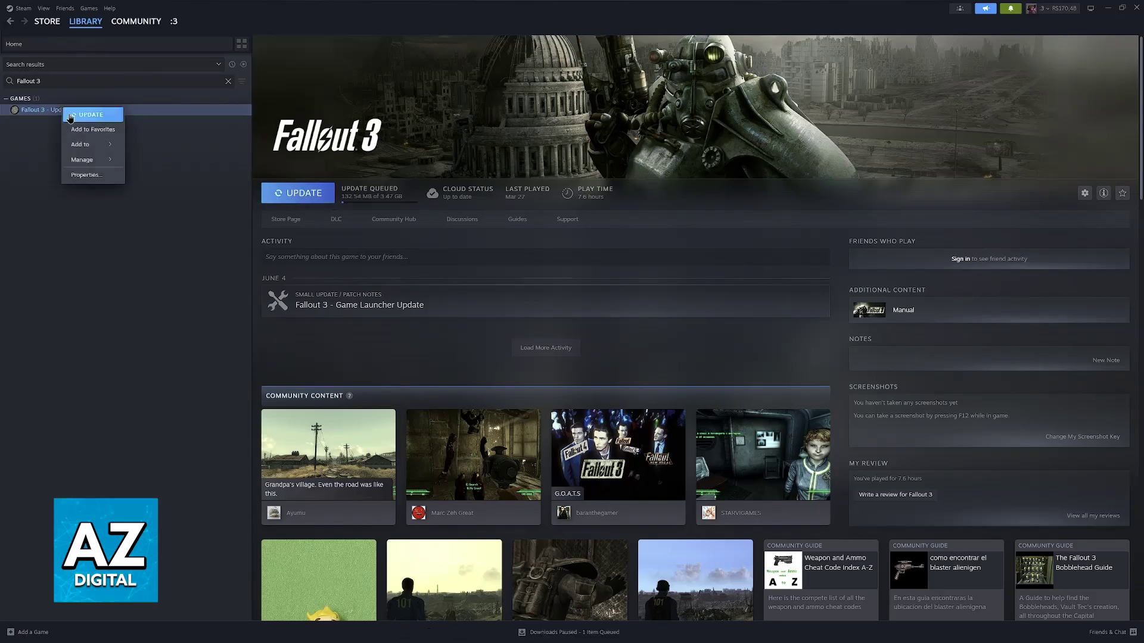
click(89, 187)
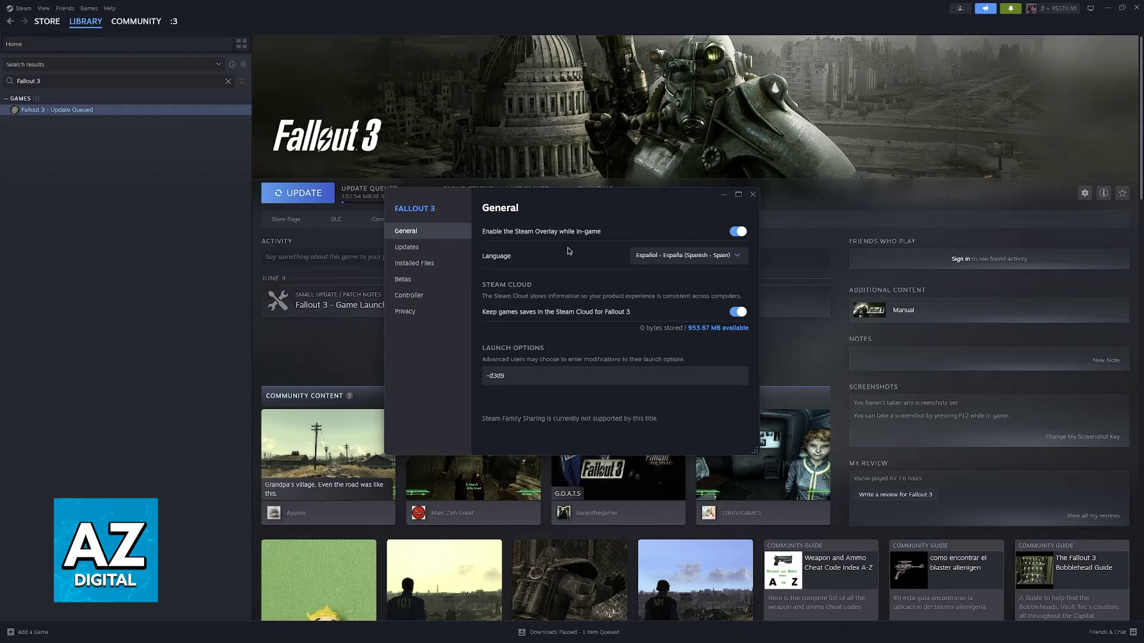
click(647, 256)
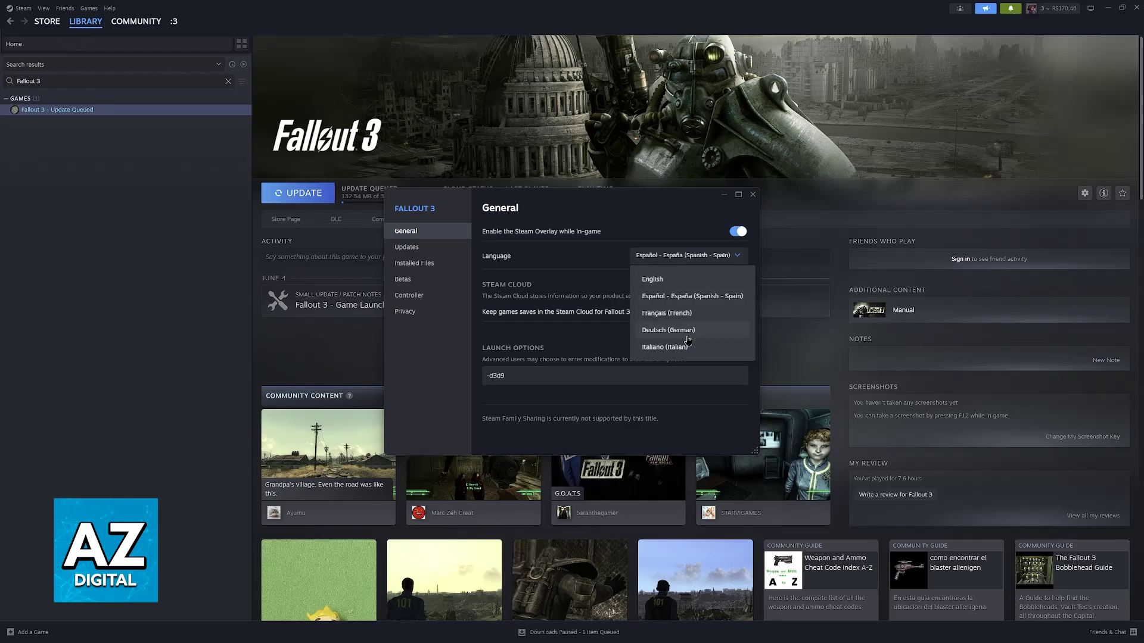
click(690, 279)
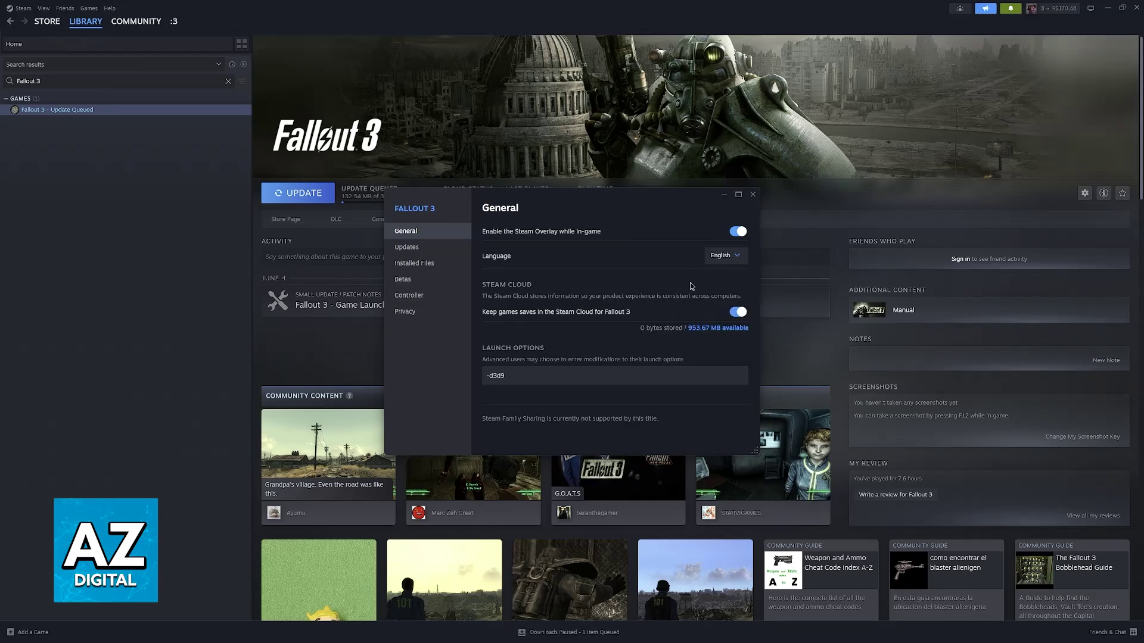